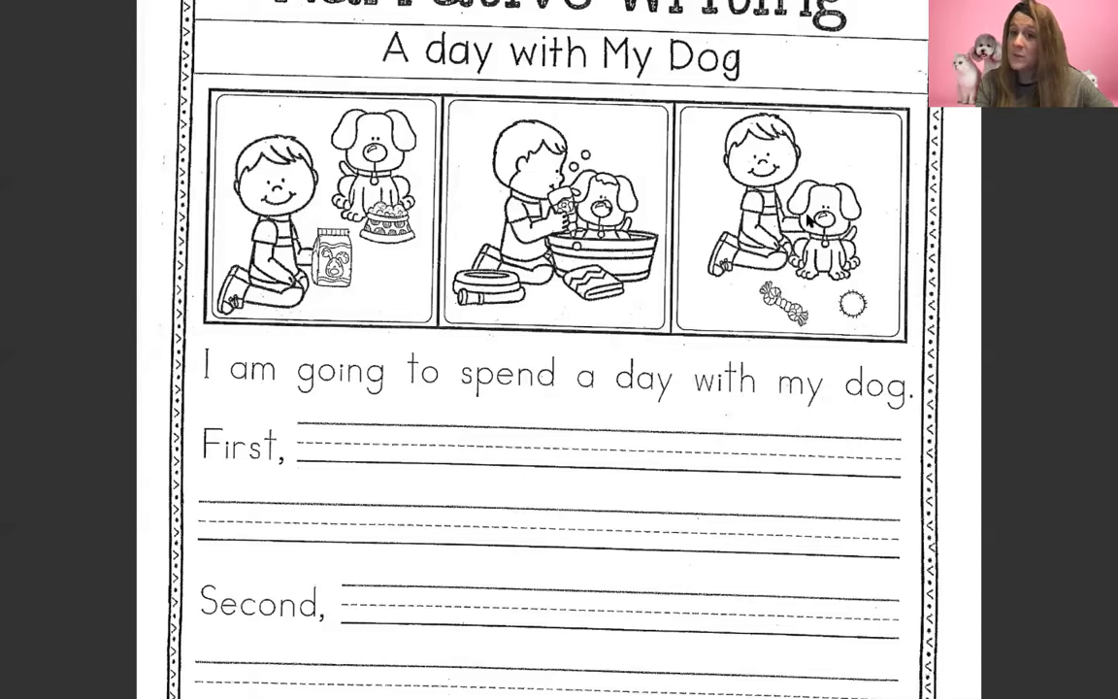
Step: Reveal the title bar and Markup toolbar above the blank 'A day with My Dog' page
mouse_move(796, 5)
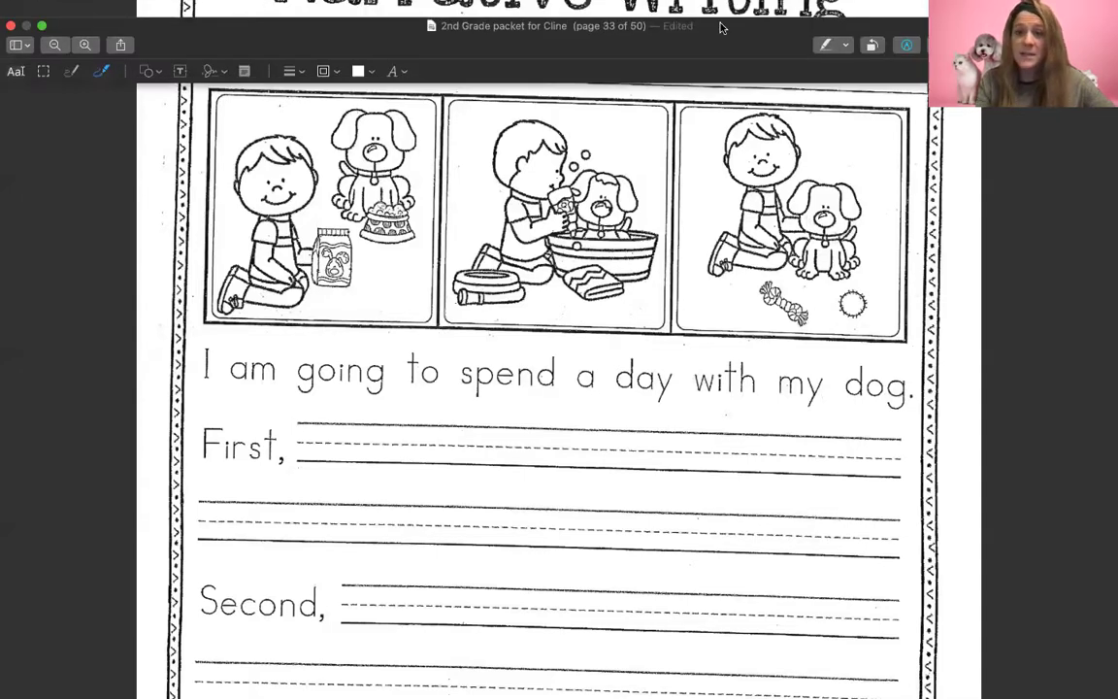
Step: Add red Text boxes and place them across the First, Second and Last writing lines
left_click(180, 73)
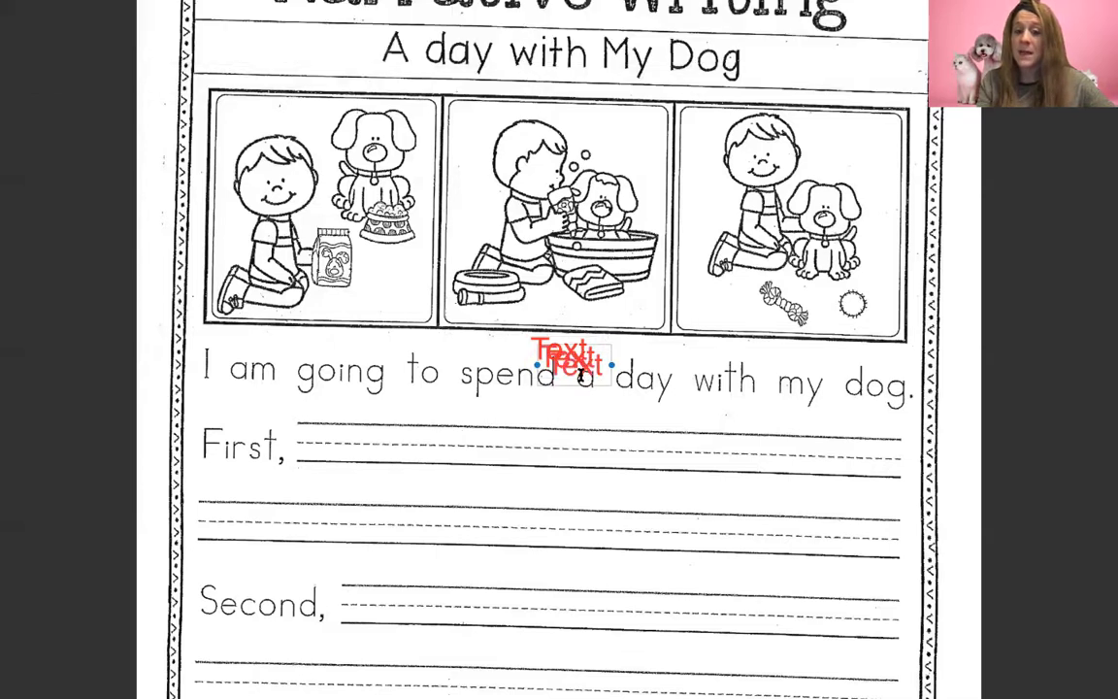
left_click_drag(580, 374, 868, 477)
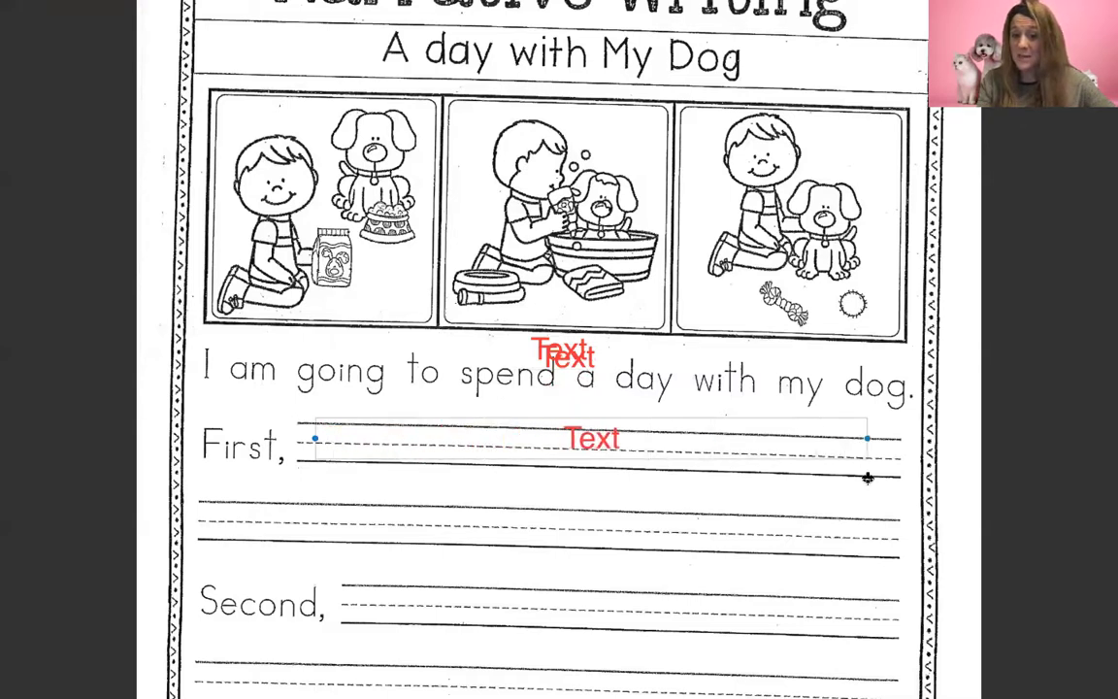
left_click(582, 358)
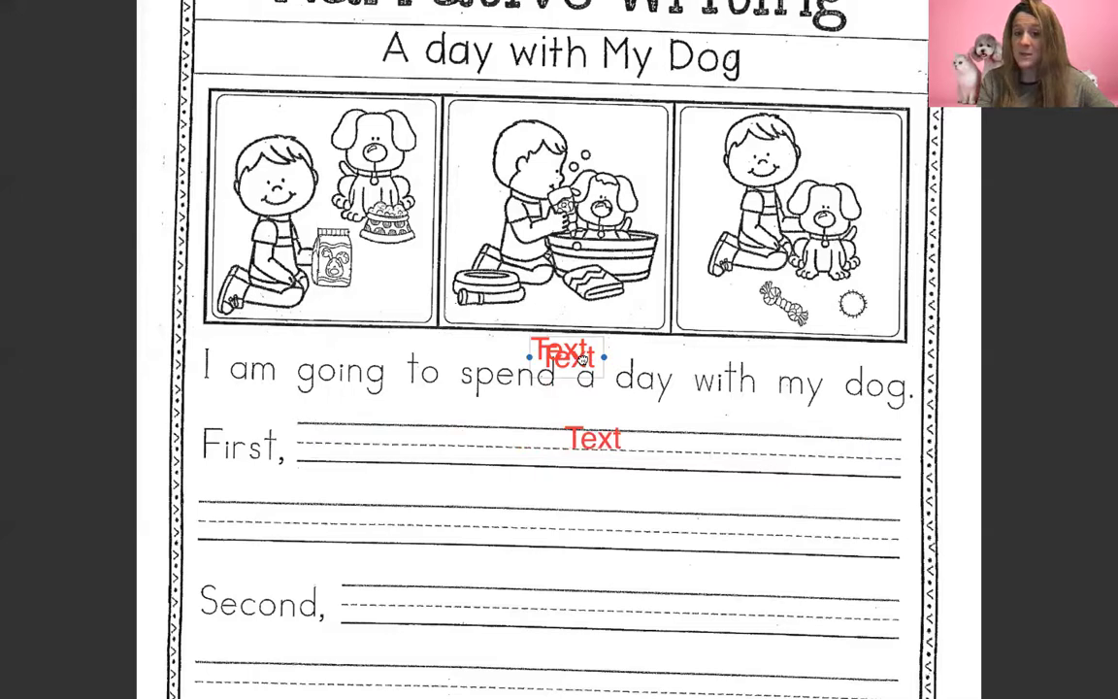
left_click_drag(582, 358, 883, 649)
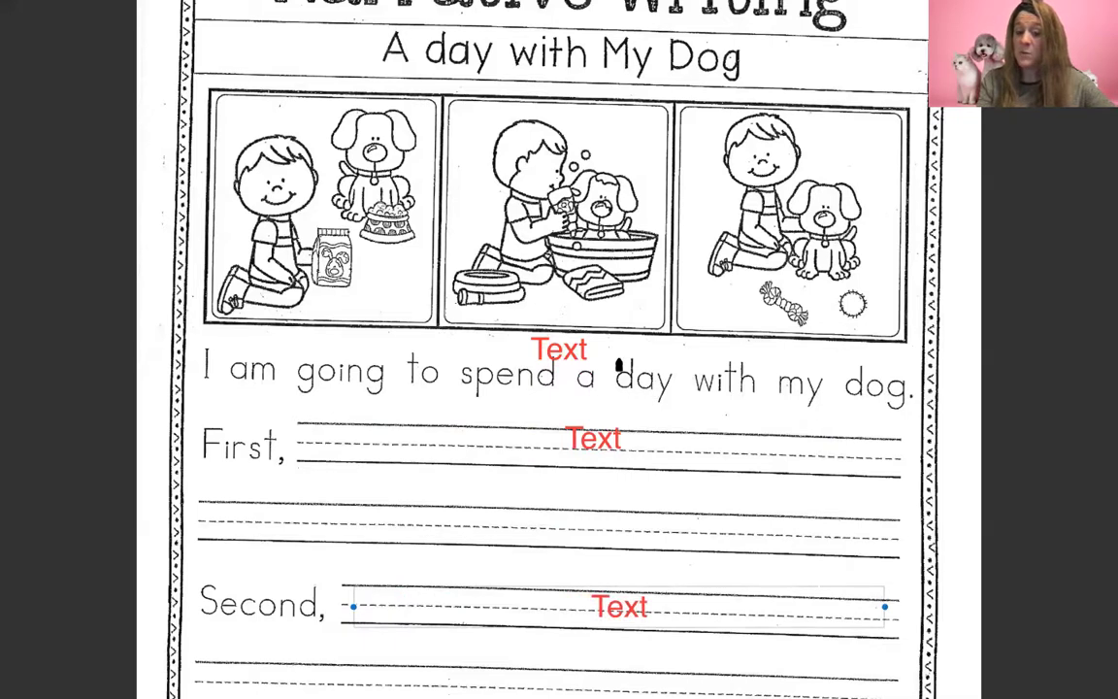
scroll(618, 365, "down", 3)
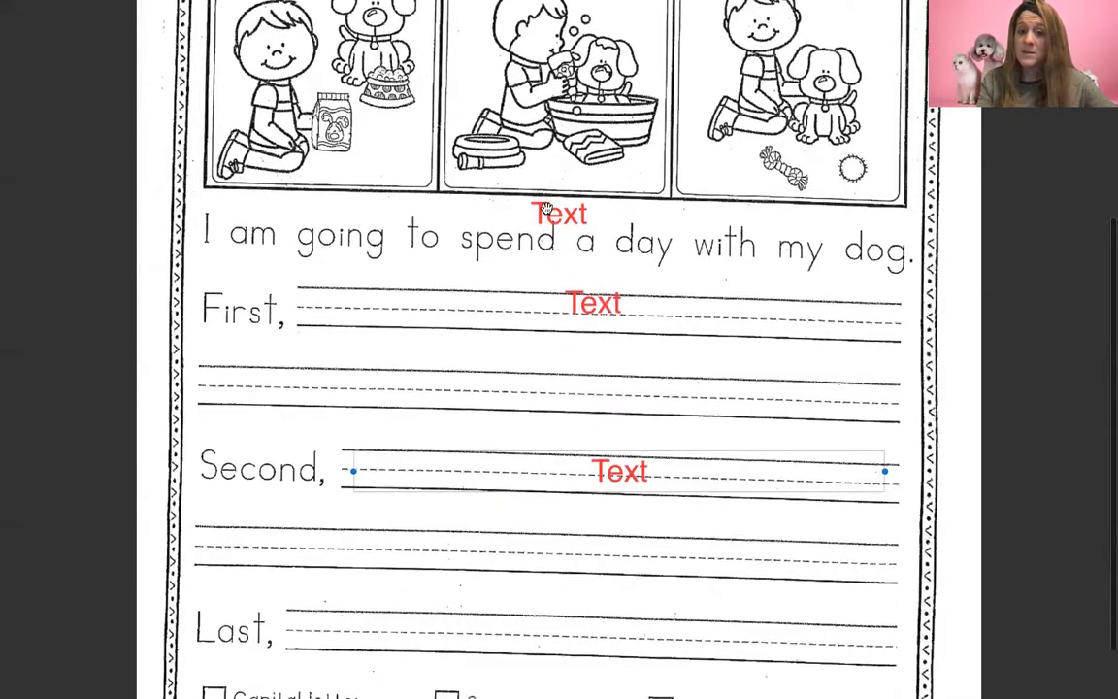
left_click_drag(547, 209, 883, 599)
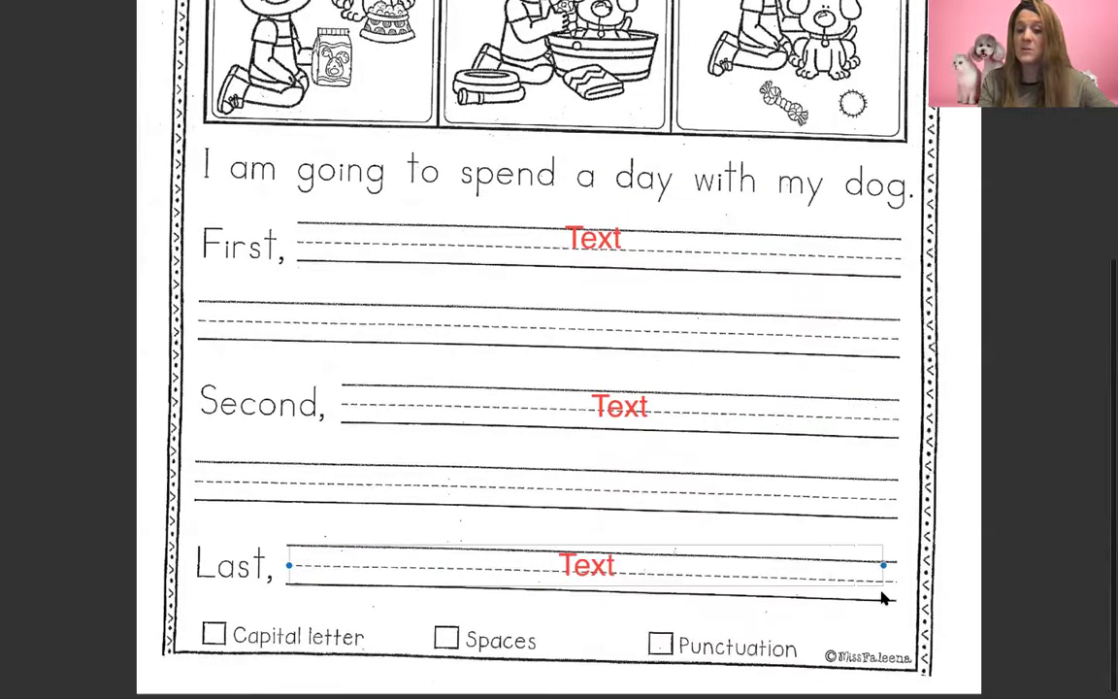
scroll(852, 413, "up", 3)
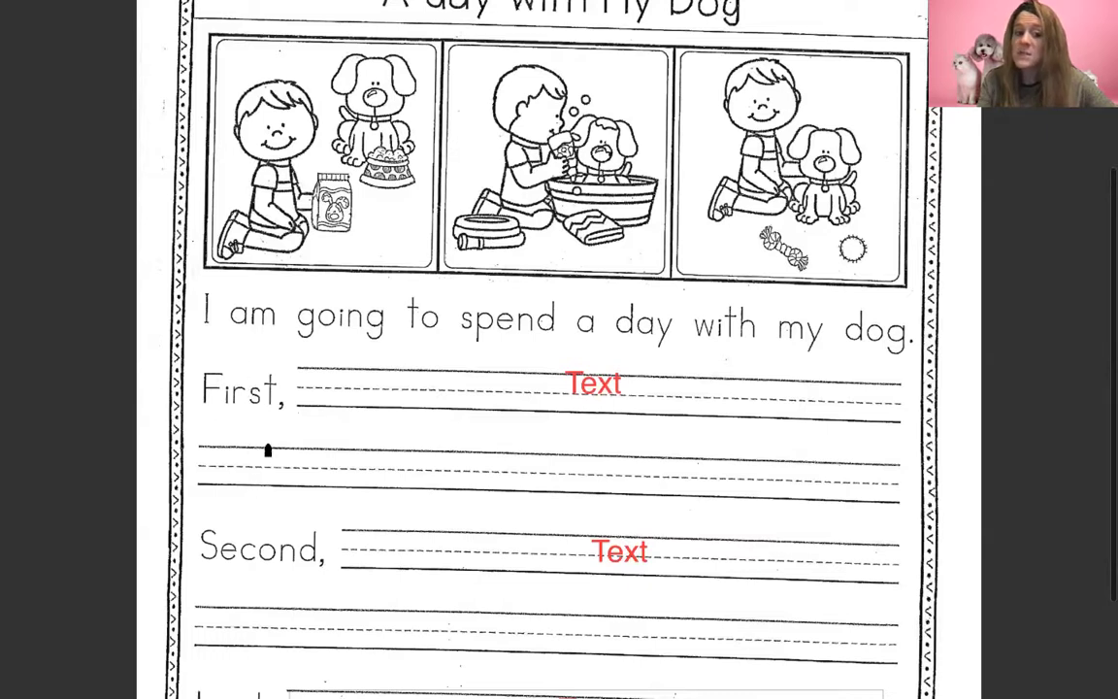
scroll(265, 450, "down", 3)
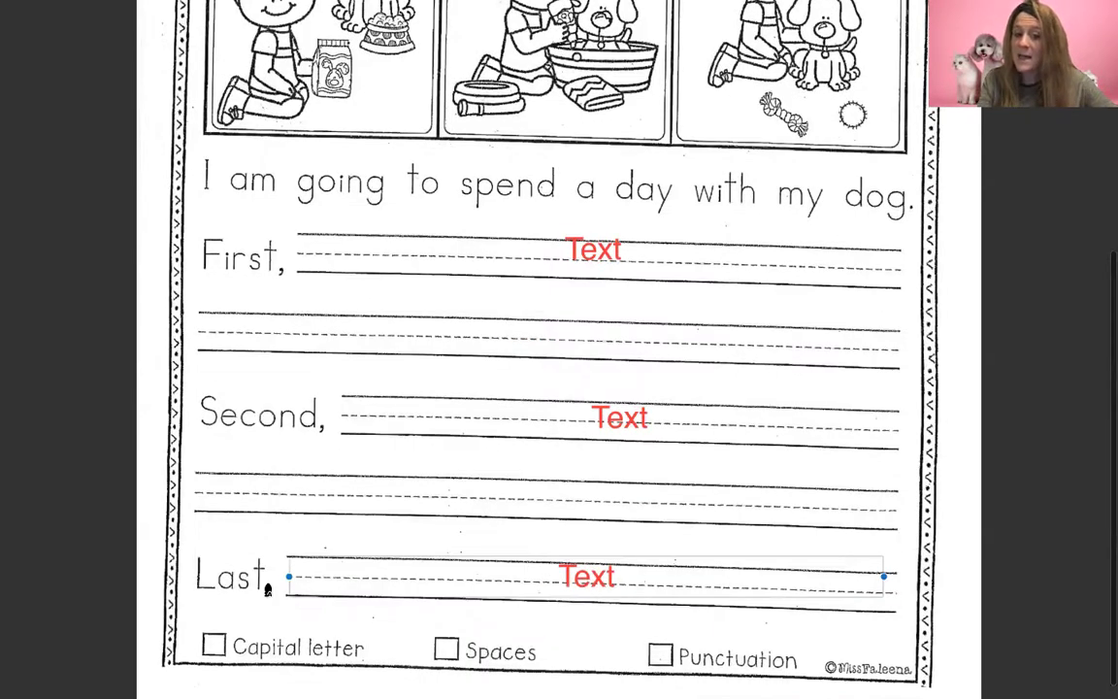
scroll(357, 499, "down", 1)
scroll(357, 496, "down", 1)
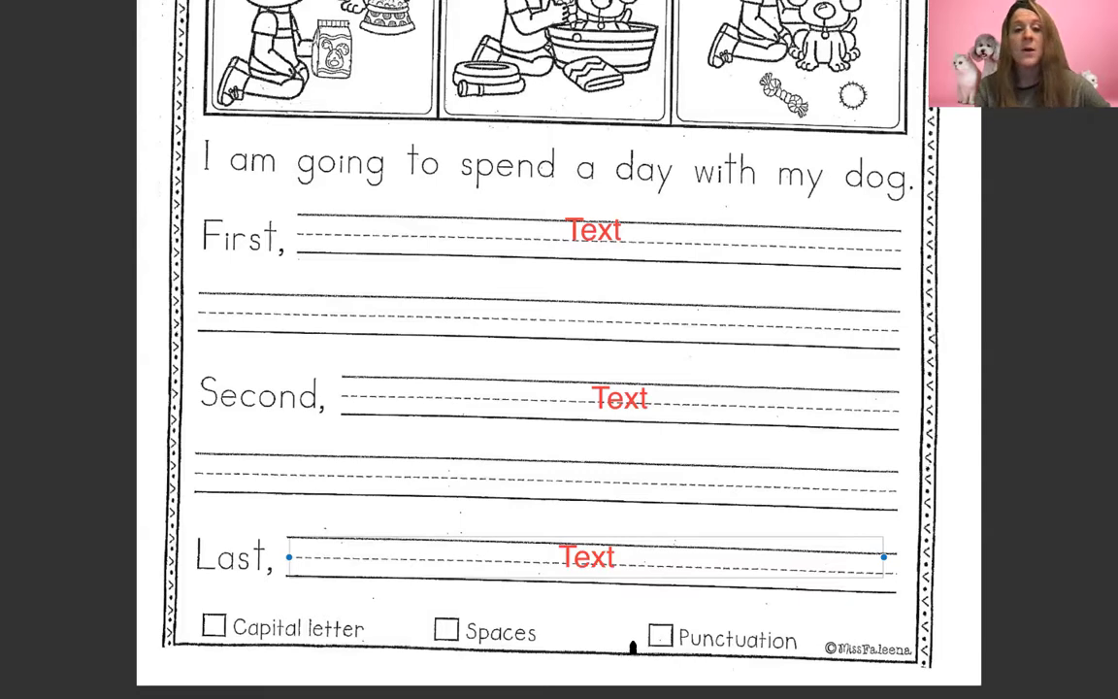
scroll(631, 644, "up", 2)
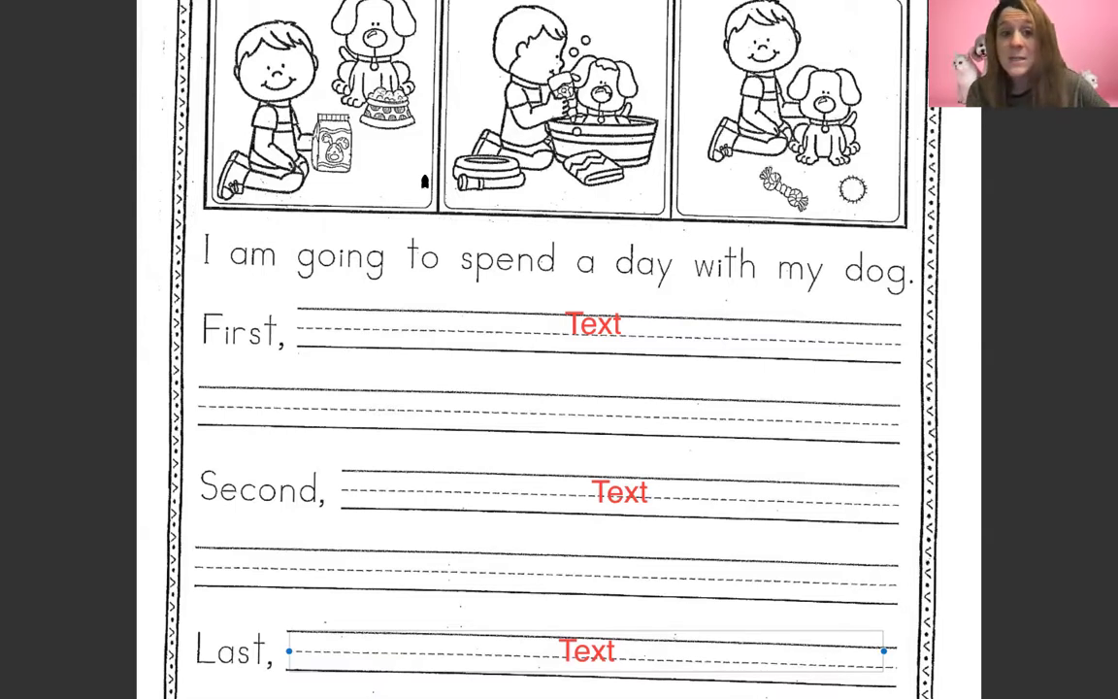
scroll(425, 181, "up", 3)
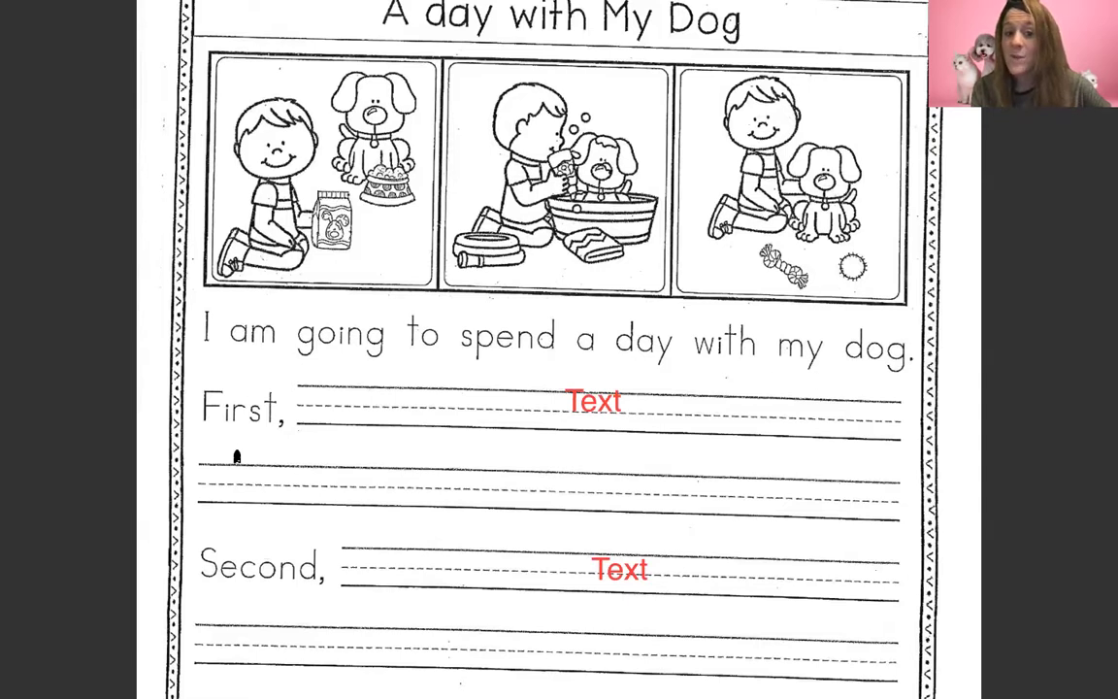
Step: Replace the First-line placeholder with the sentence 'I will feed him his dog food.'
left_click(611, 403)
double_click(611, 402)
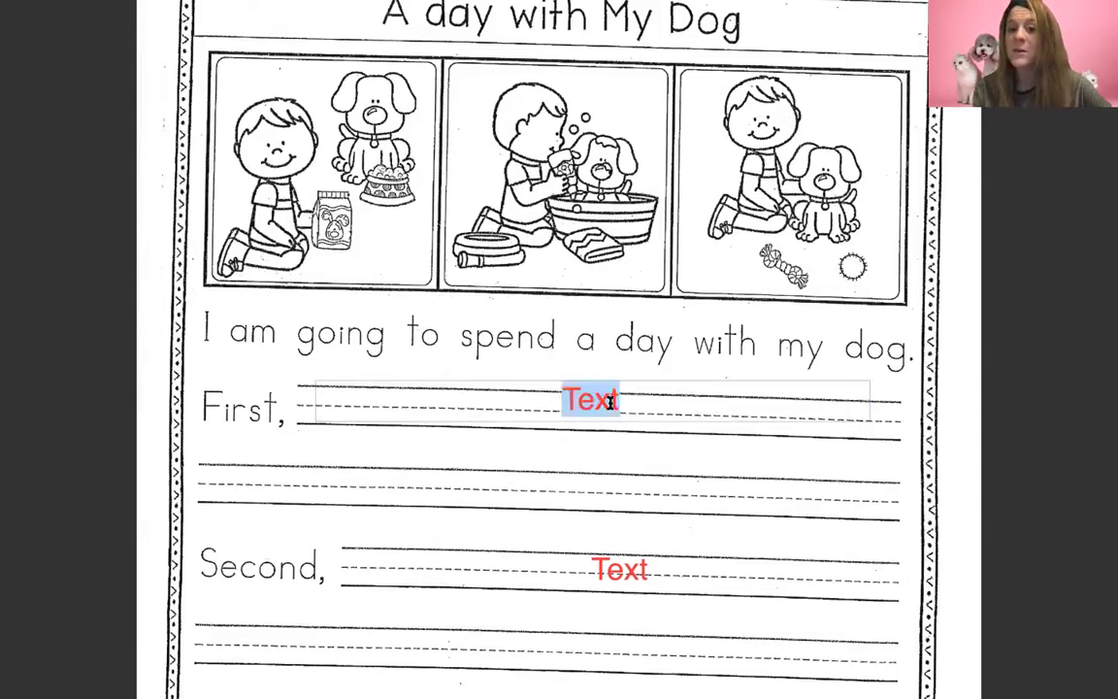
type("I wil")
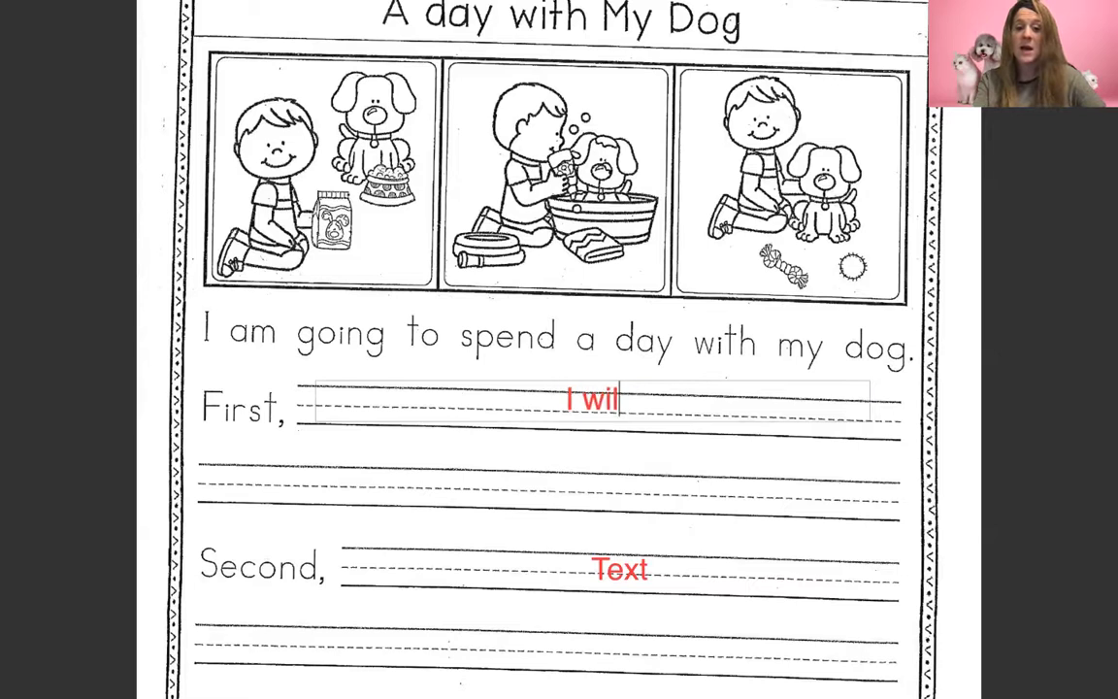
type("l feed h")
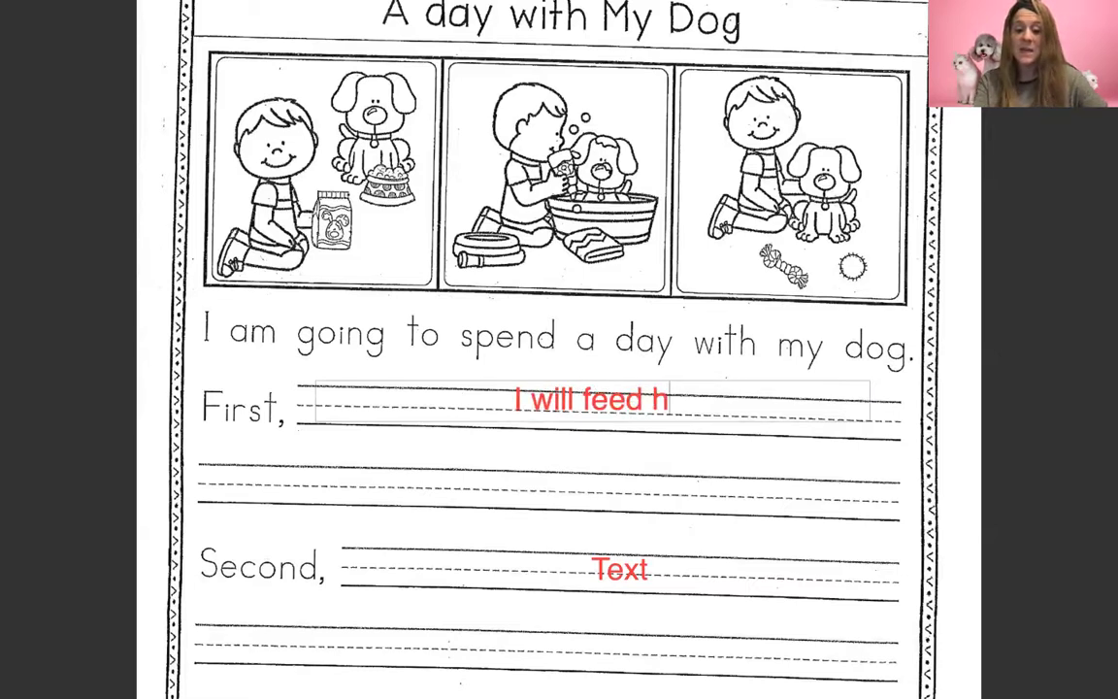
type("im his dog food")
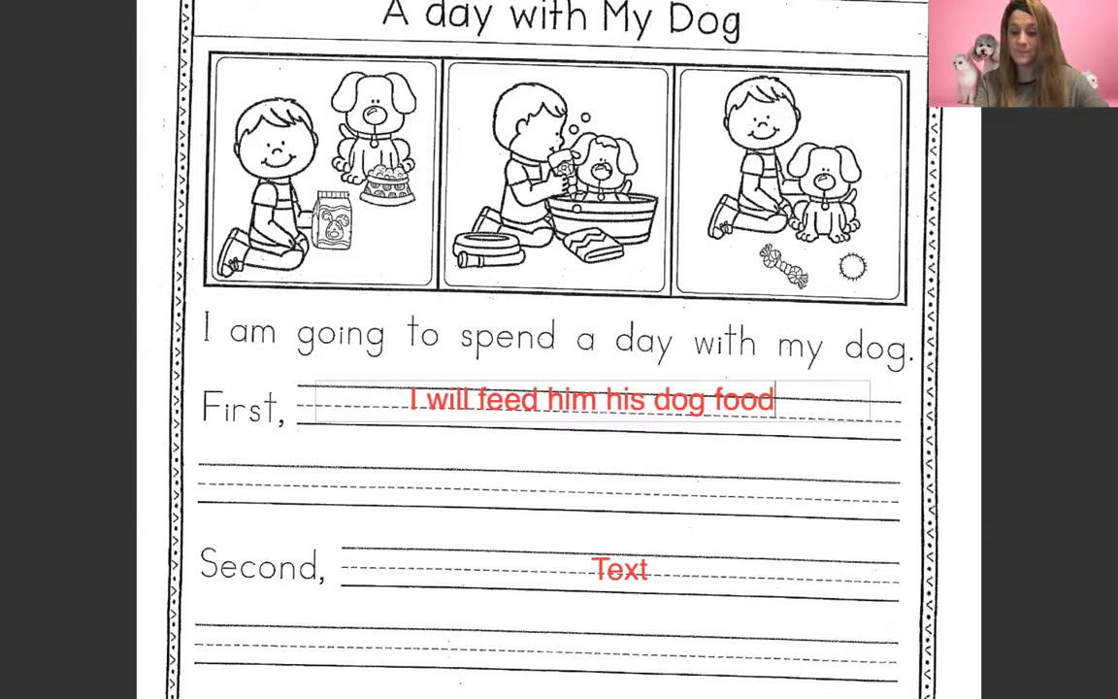
type(".")
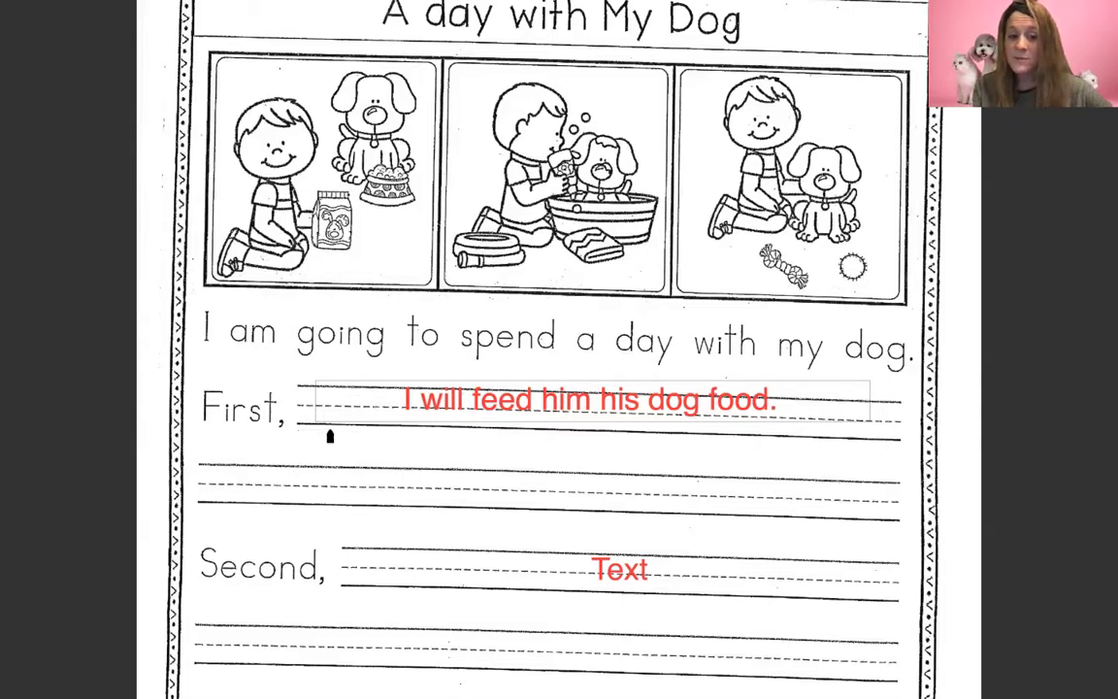
Step: Replace the Second-line placeholder with 'I will give my dog a bath with lavendar dog soap'
left_click(643, 568)
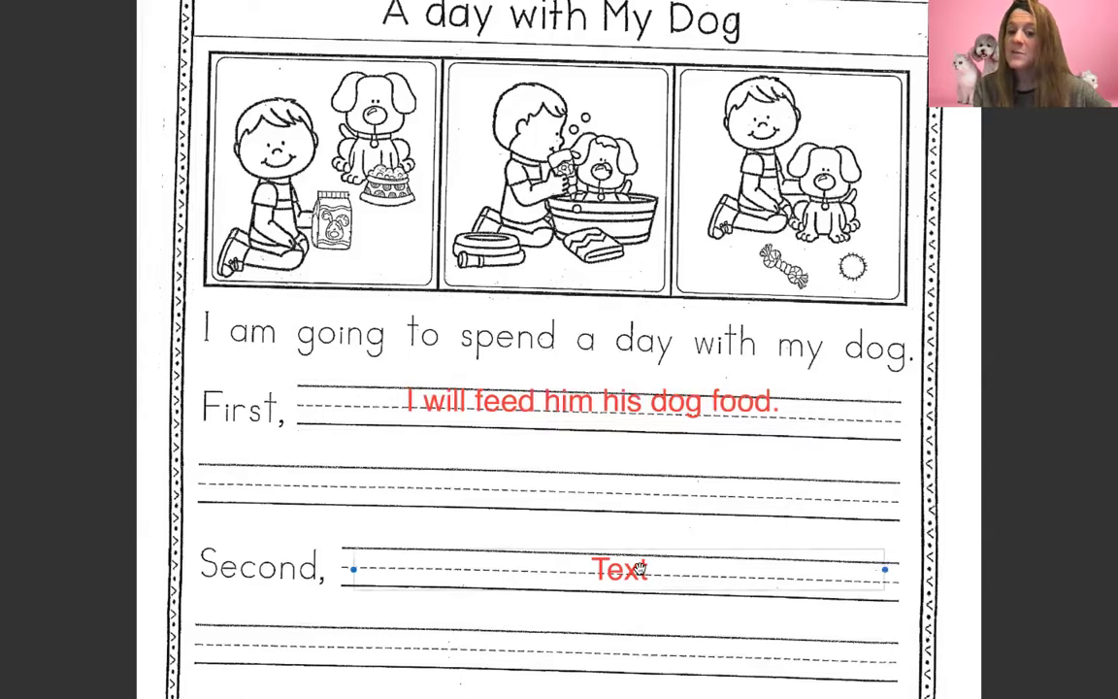
double_click(643, 568)
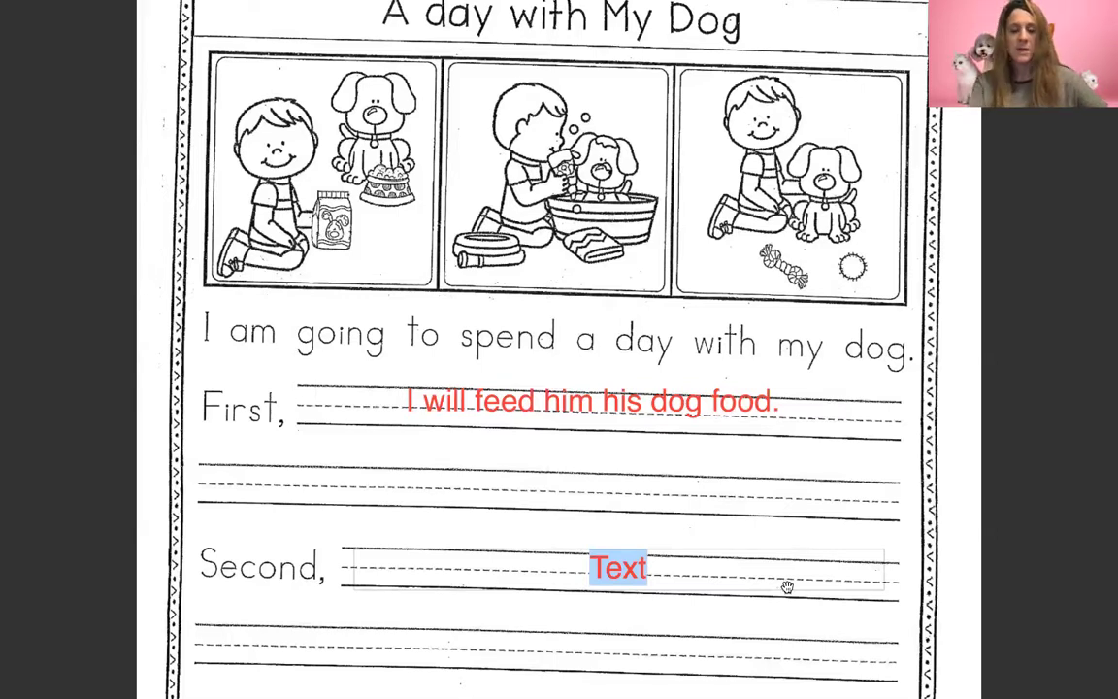
key("BackSpace")
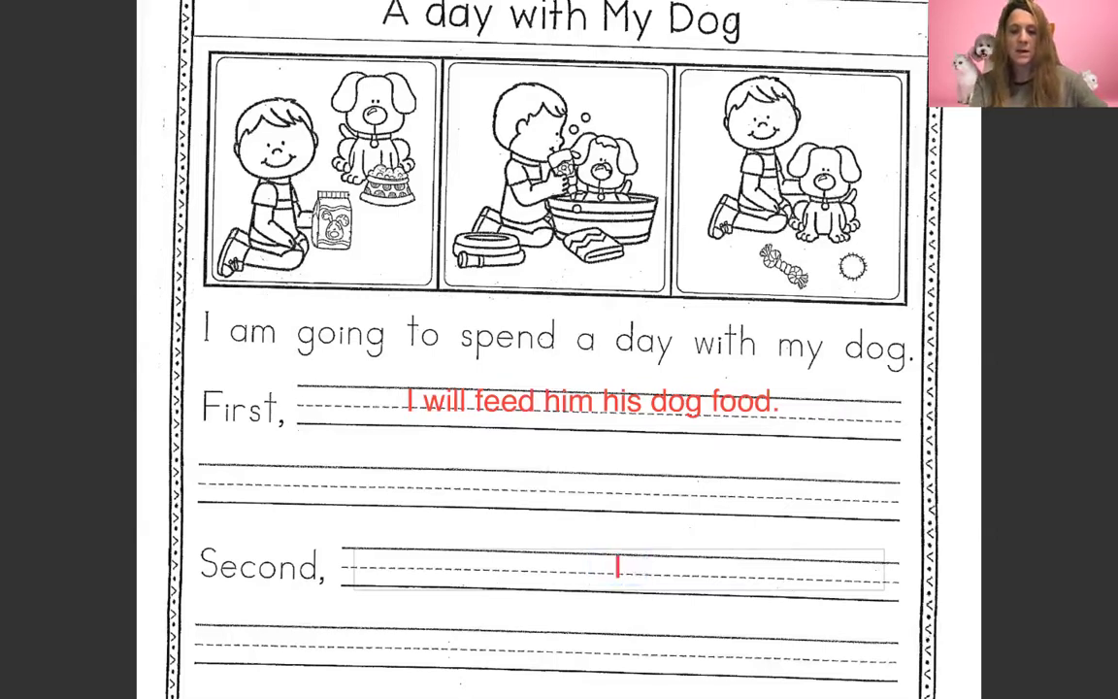
type("I wi")
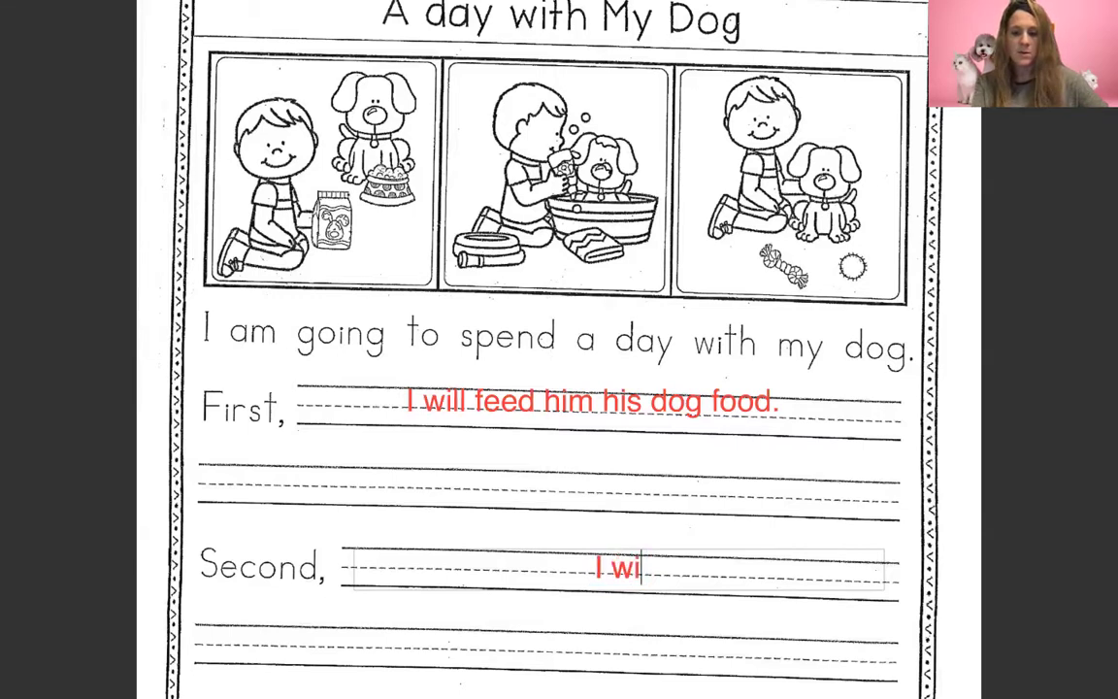
type("ll give")
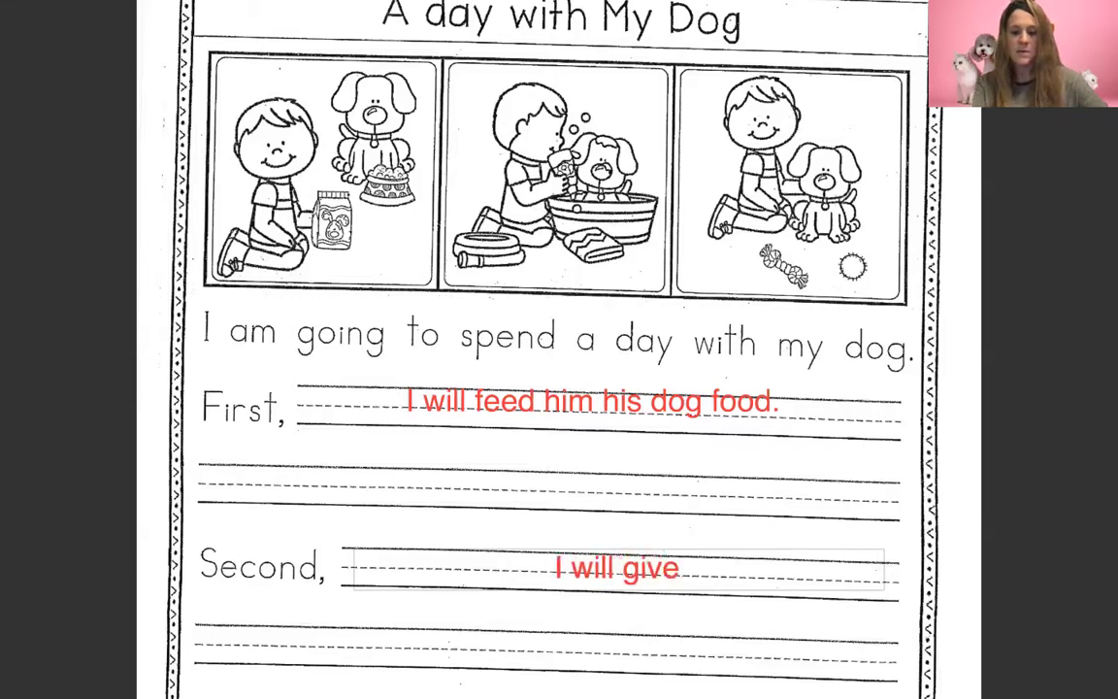
type(" my dog")
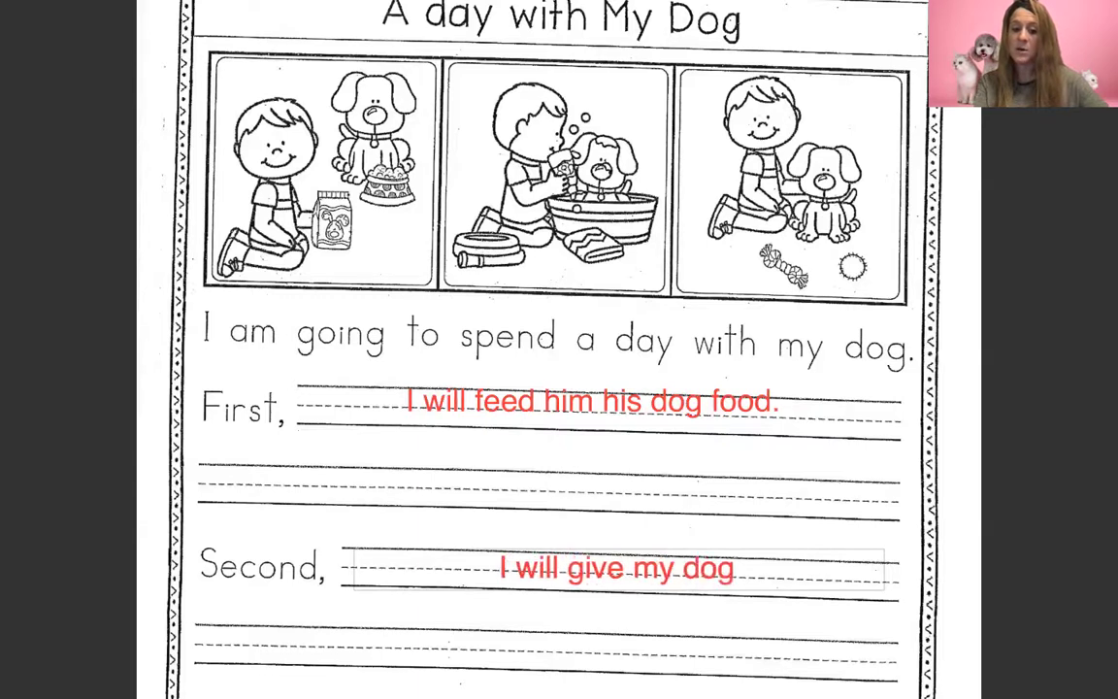
type(" a bath")
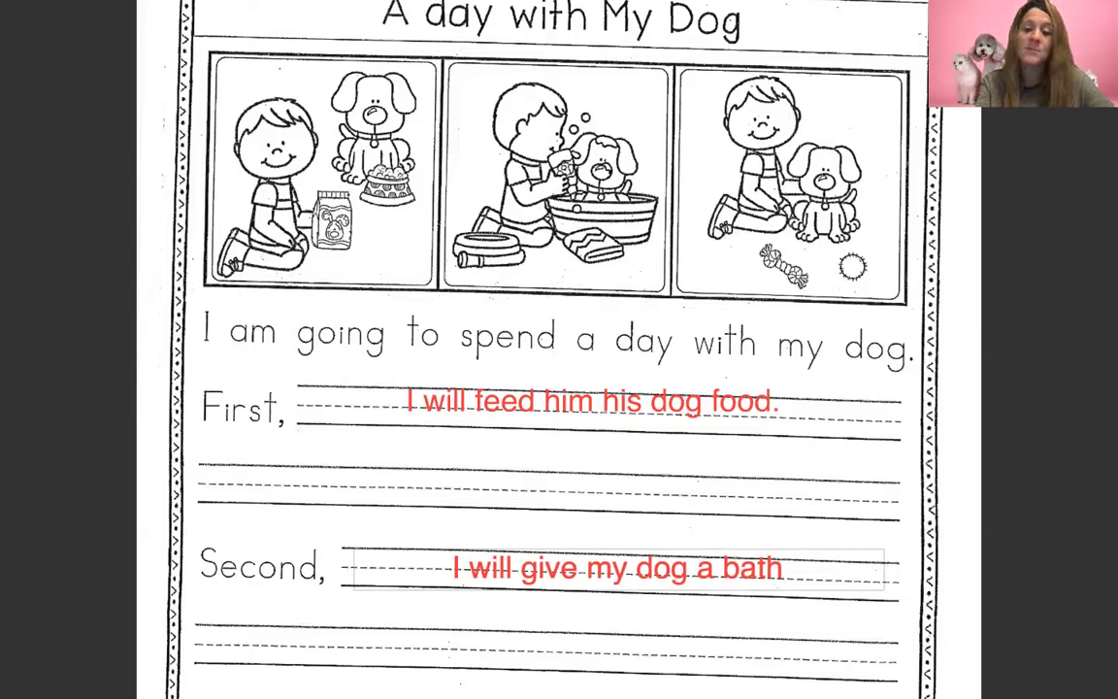
type("with")
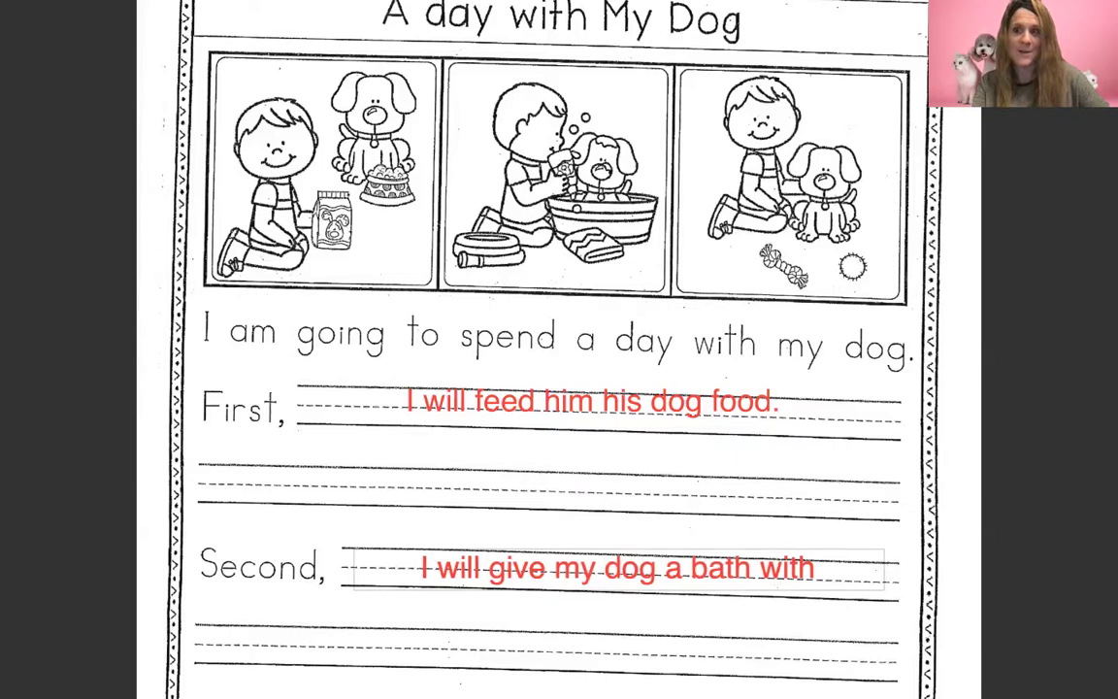
type(" lavebn")
key("BackSpace")
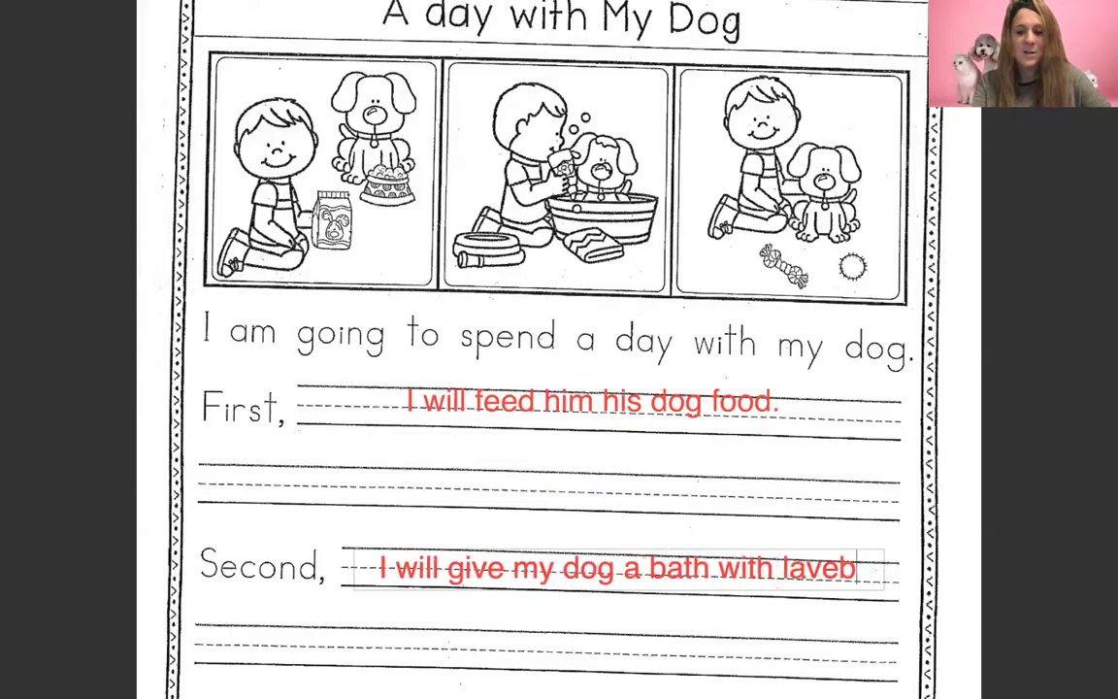
key("BackSpace")
type("ndar")
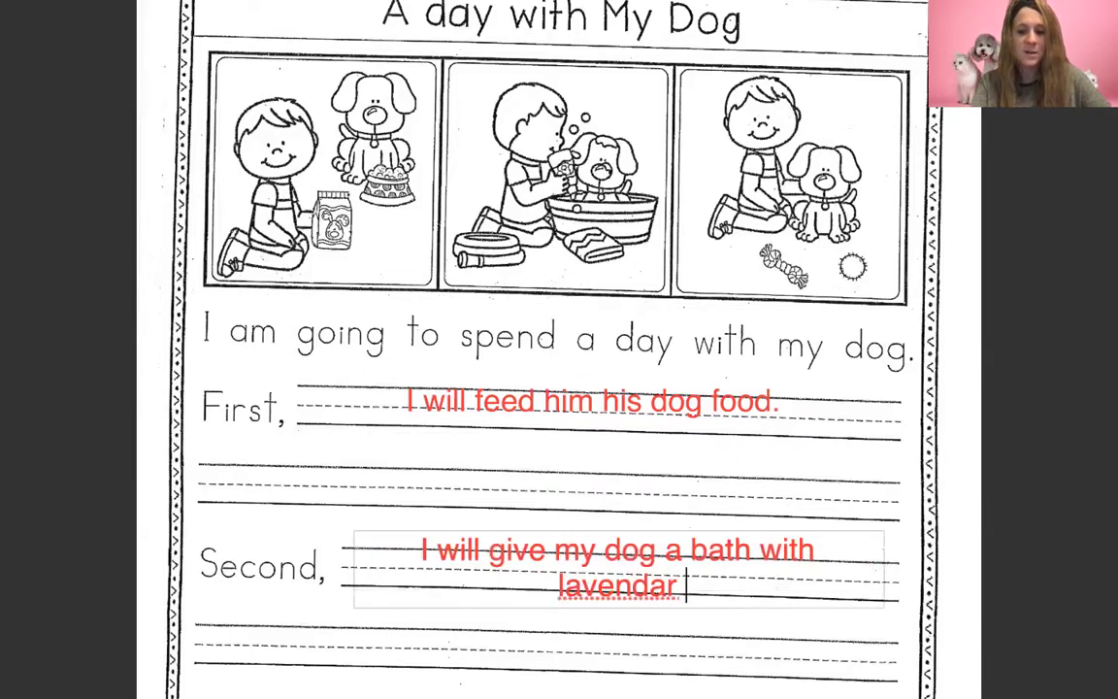
type(" dog soap")
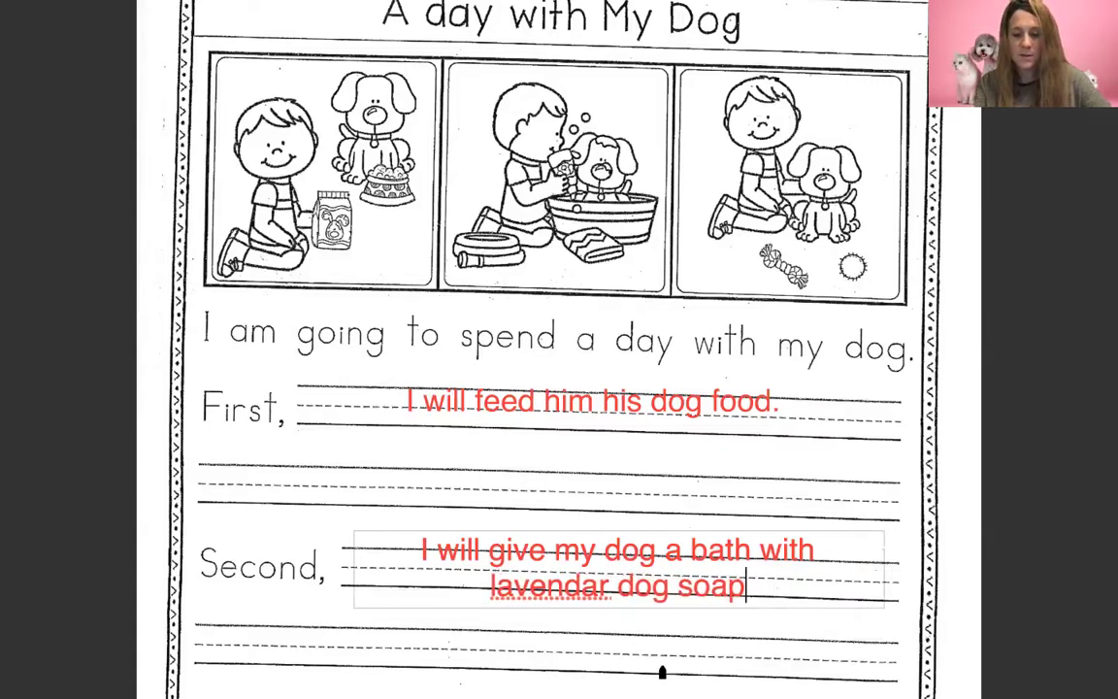
Step: Correct 'lavendar' to 'lavender' and end the Second sentence with a period
left_click(598, 587)
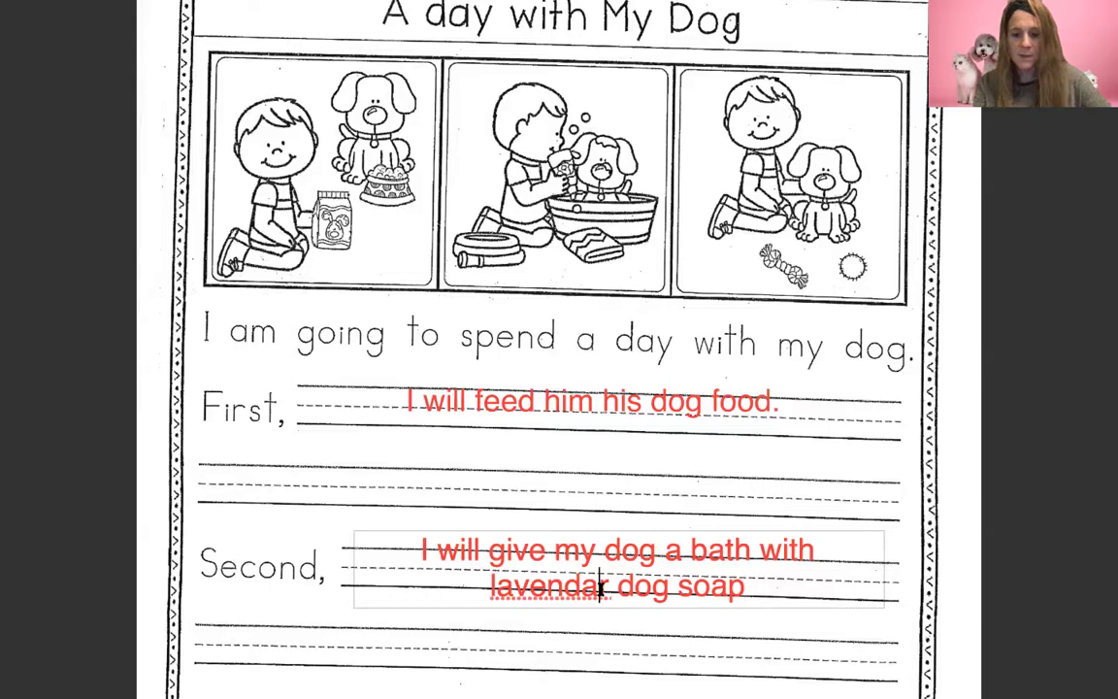
key("BackSpace")
type("e")
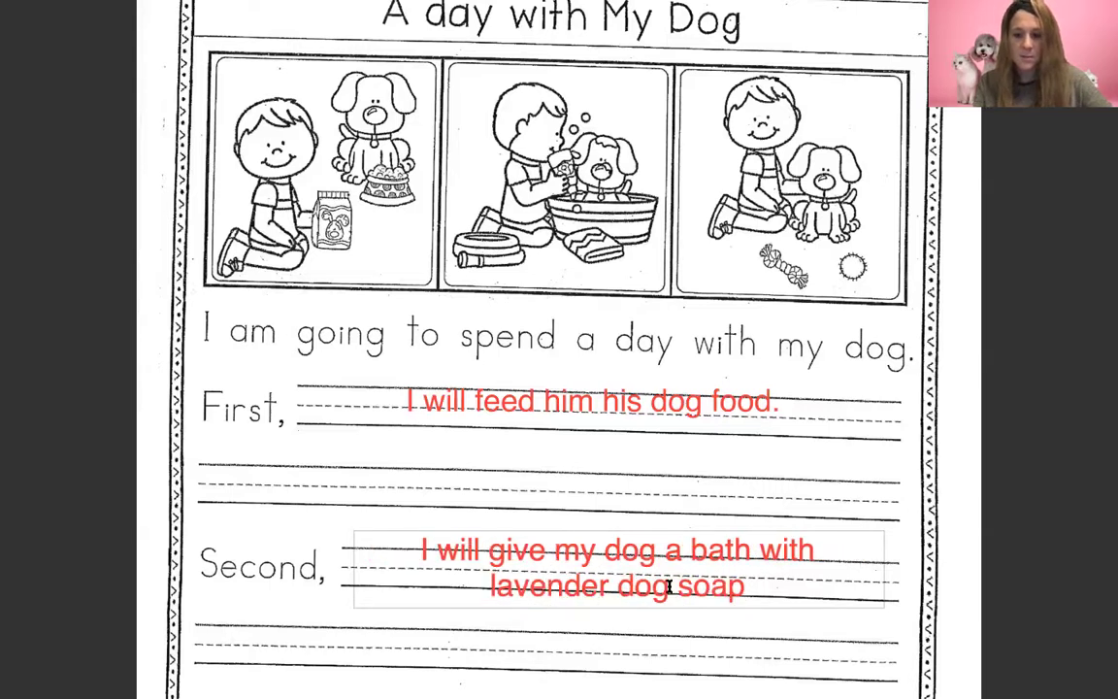
left_click(755, 585)
type(".")
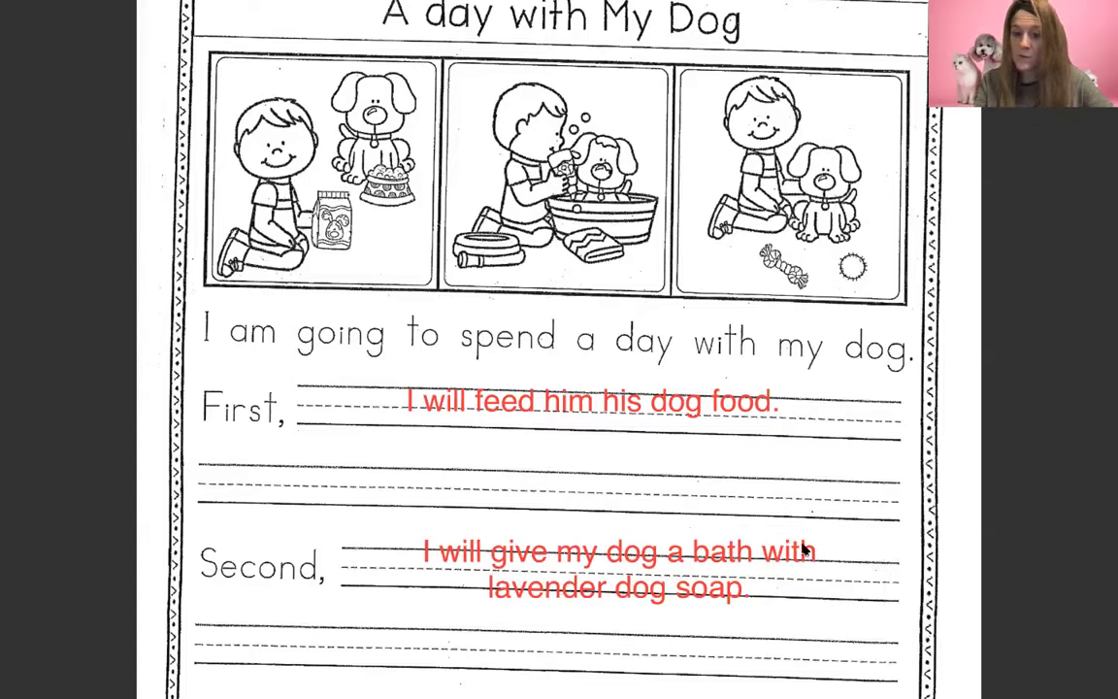
Step: Shift the red lavender-soap bath sentence down and left onto the ruled writing lines
left_click(803, 555)
left_click_drag(802, 557, 791, 578)
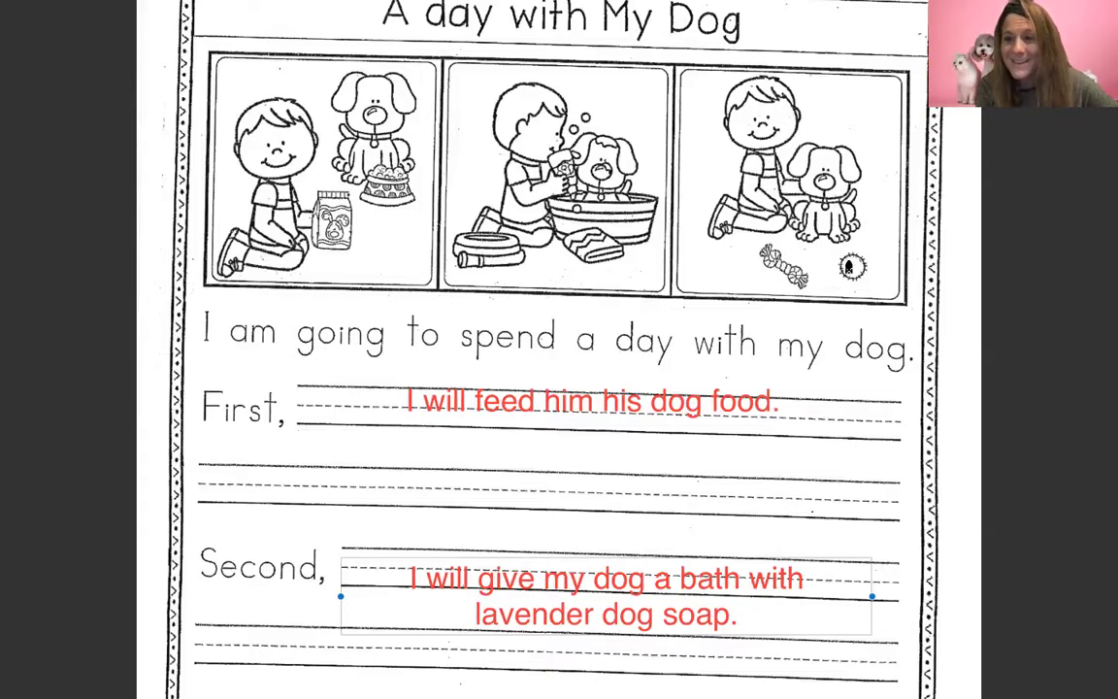
Step: Replace the Last-line placeholder with 'I will play fetch with my dog.'
scroll(849, 265, "down", 3)
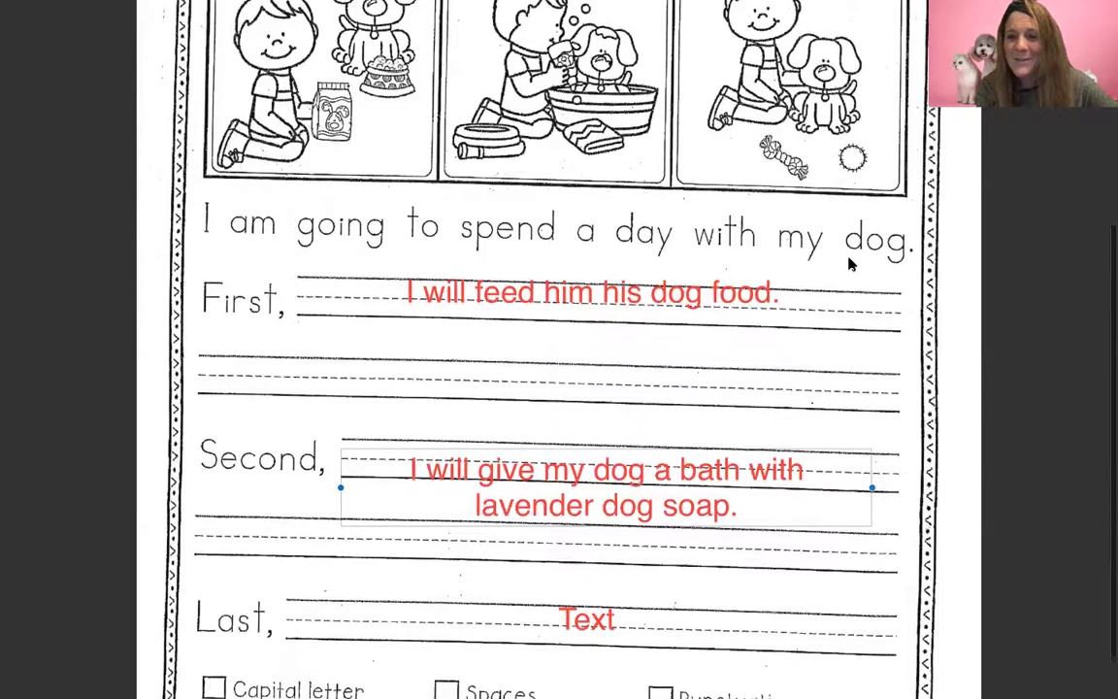
left_click(588, 612)
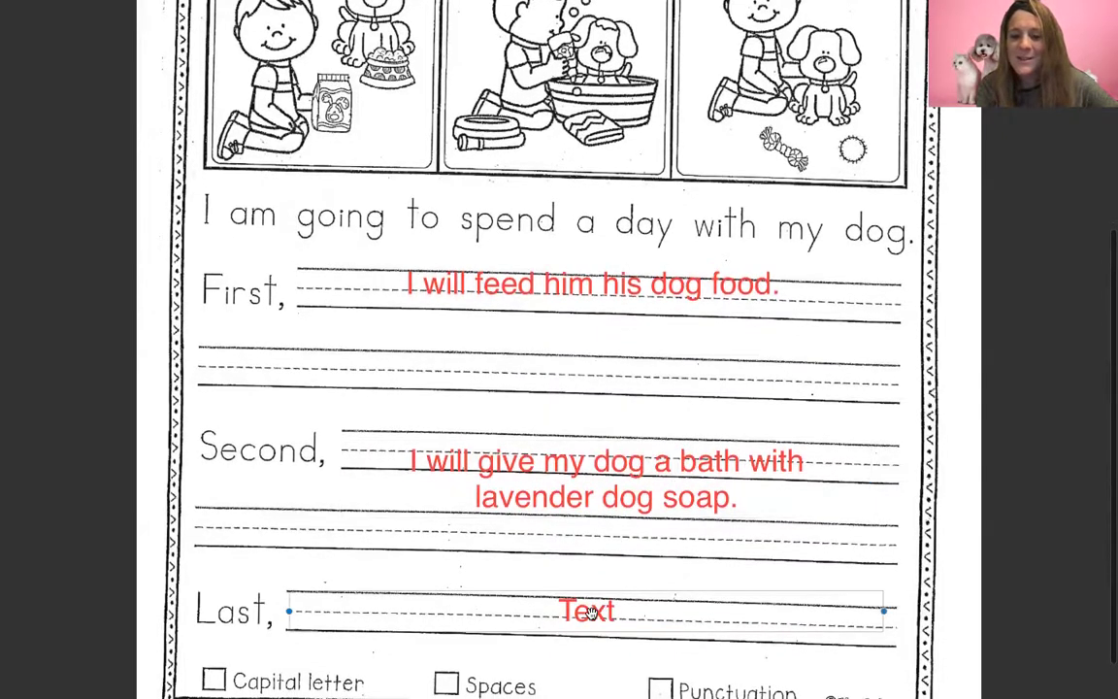
double_click(591, 612)
type("I will play")
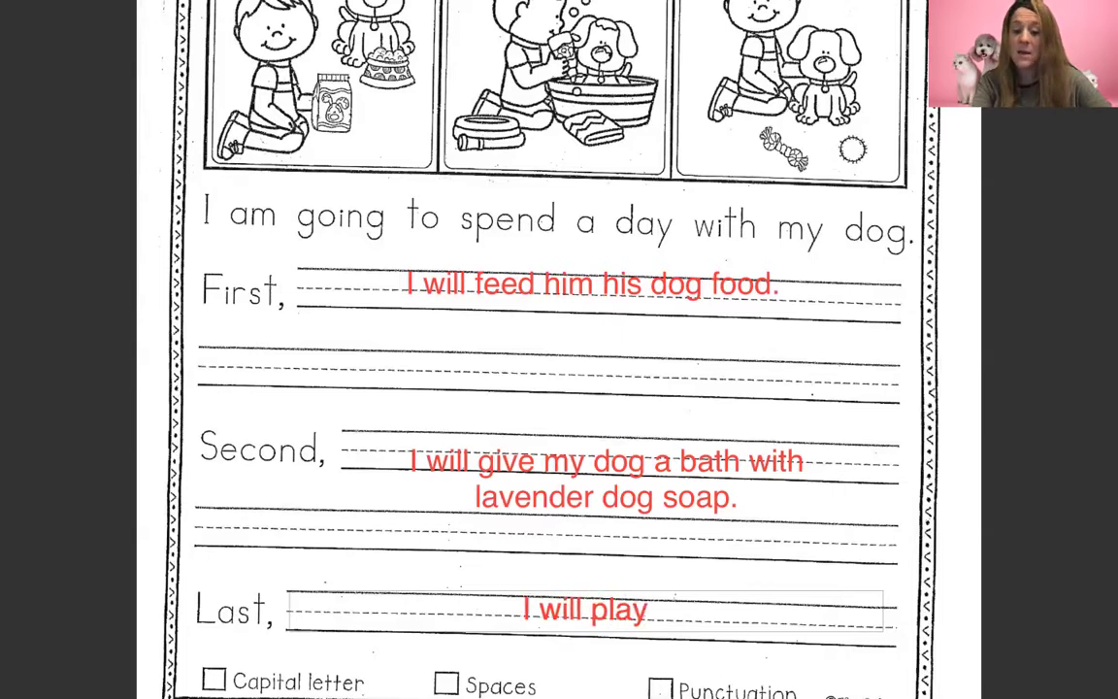
type(" fetch with")
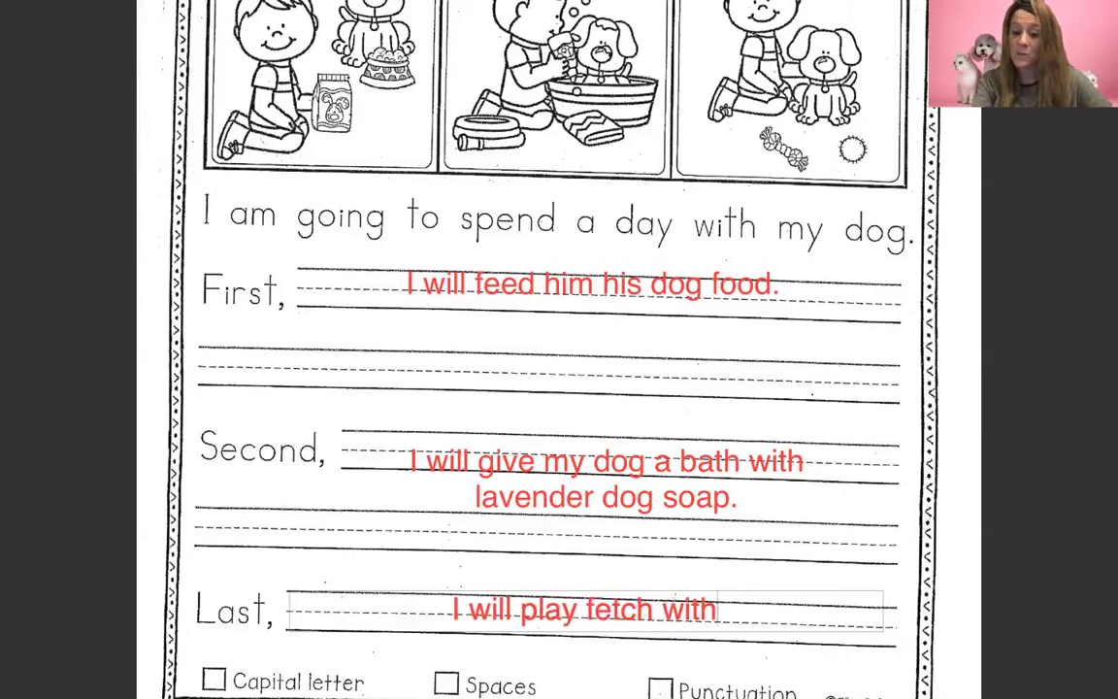
type(" my dog.")
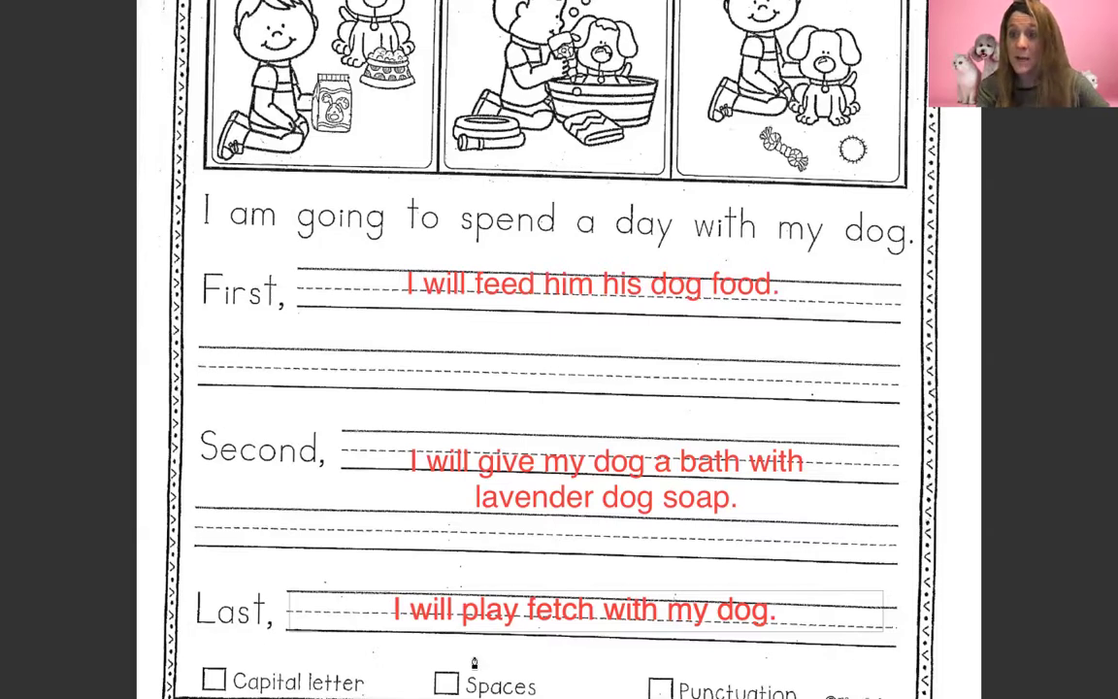
scroll(475, 663, "down", 2)
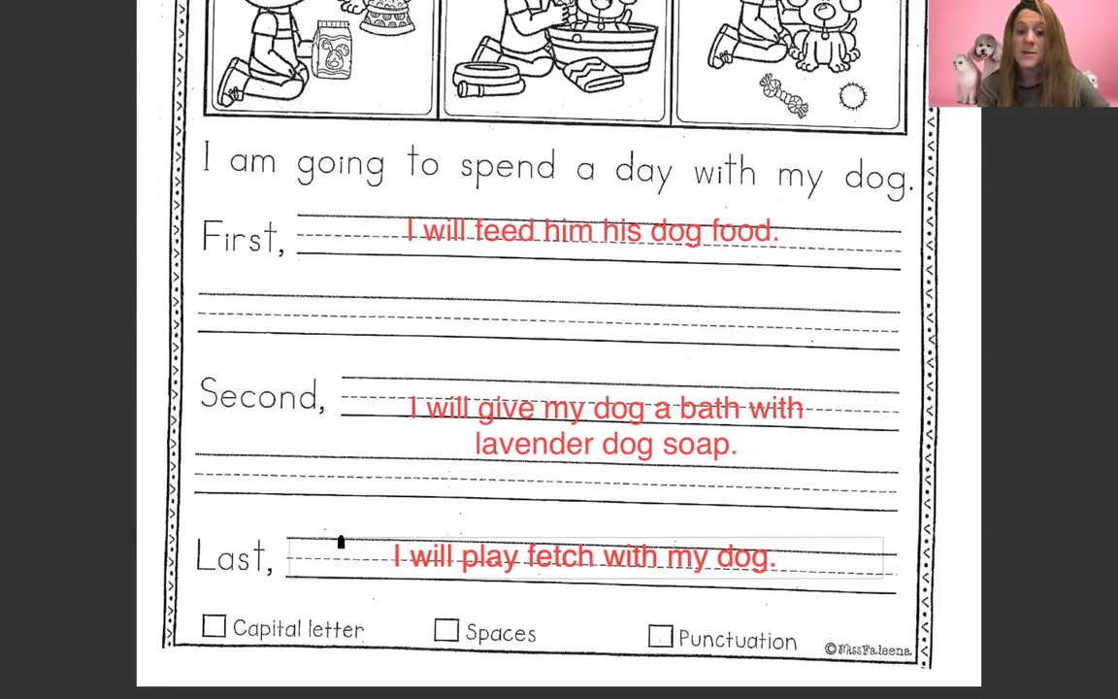